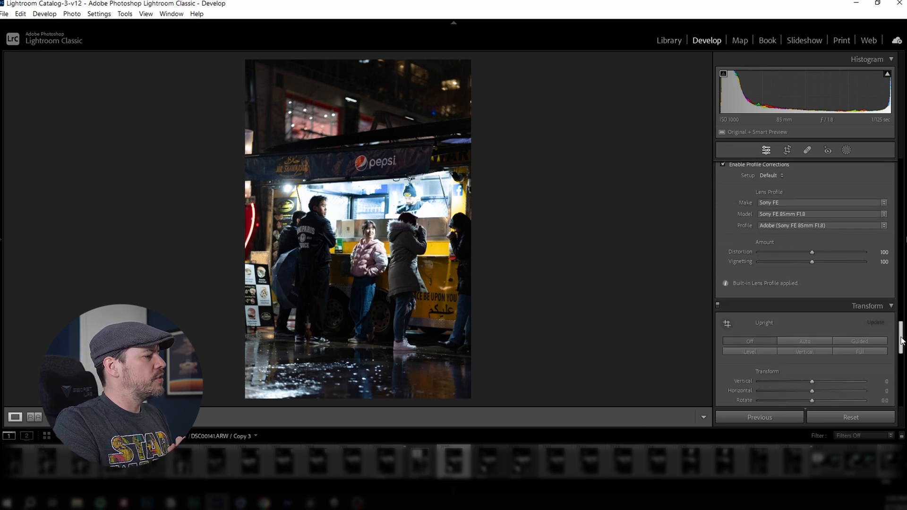
Straighten the photo's perspective with the Auto Upright correction and set the overall Exposure to +0.50
click(798, 314)
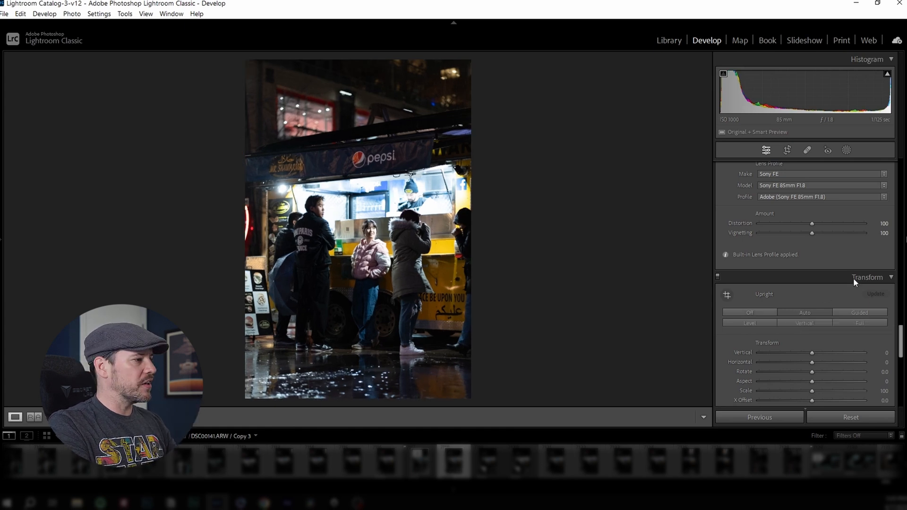
scroll(854, 278, up, 10)
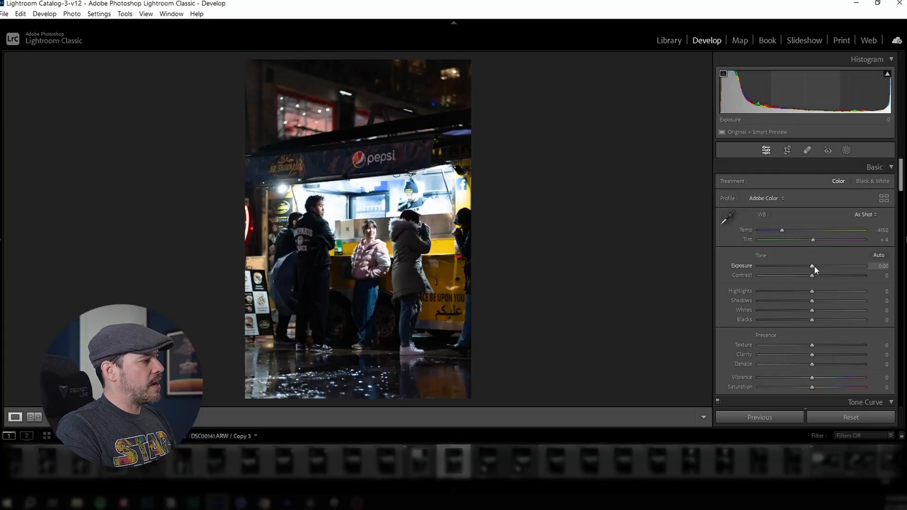
drag(812, 267, 814, 266)
click(882, 266)
text(0.5)
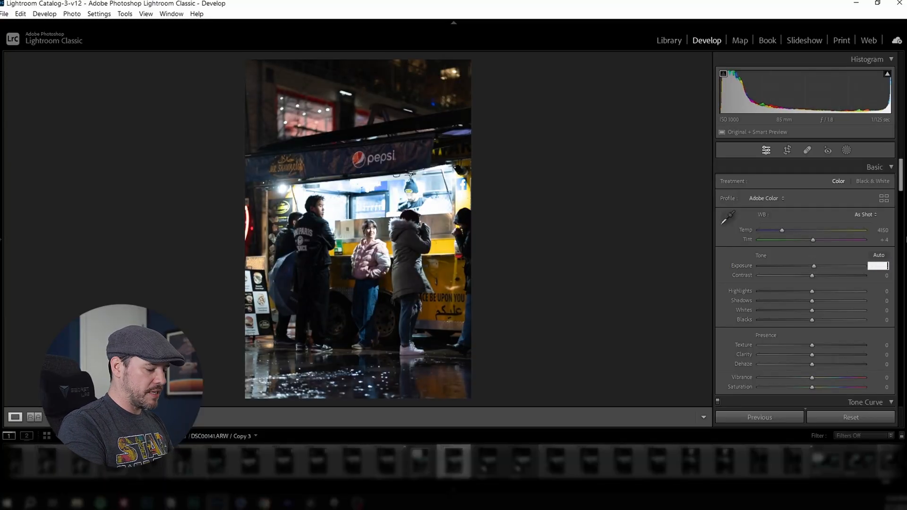
key(Return)
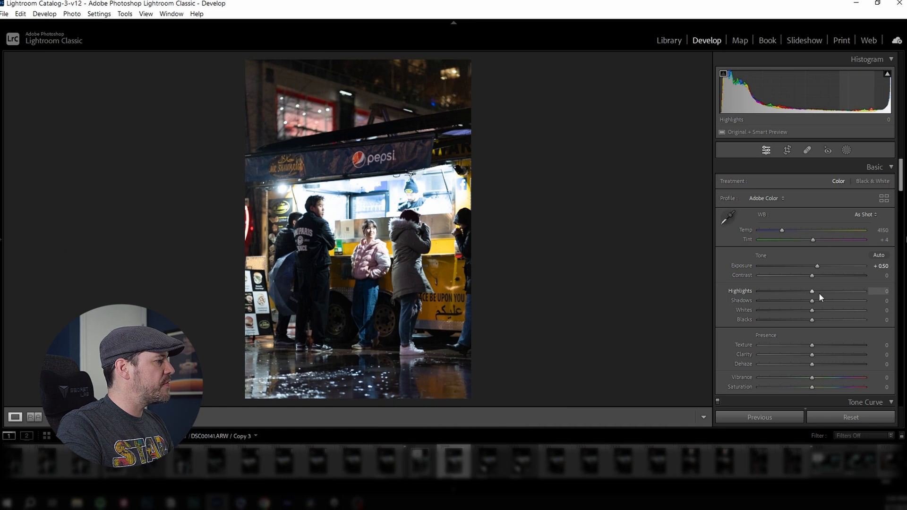
Lower Highlights to −39 and Whites to −41, set Texture to +4 and raise Vibrance slightly
drag(801, 290, 790, 291)
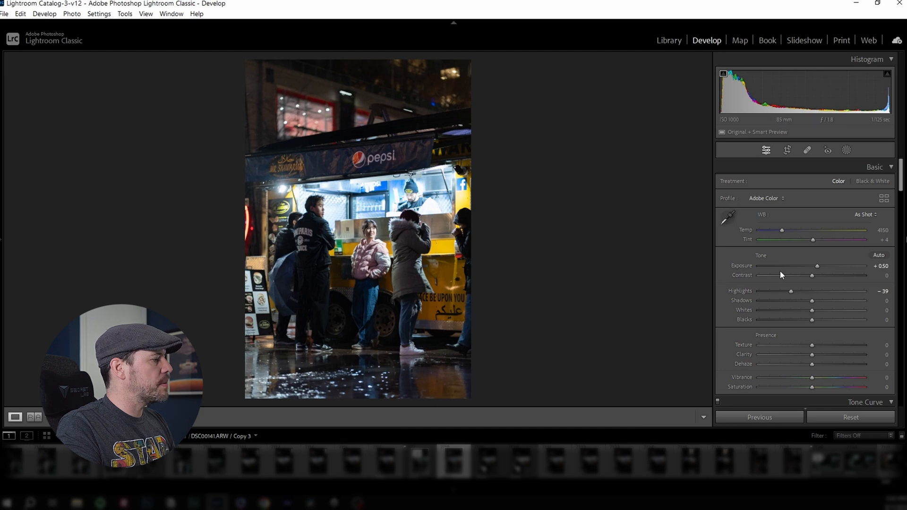
drag(811, 310, 789, 311)
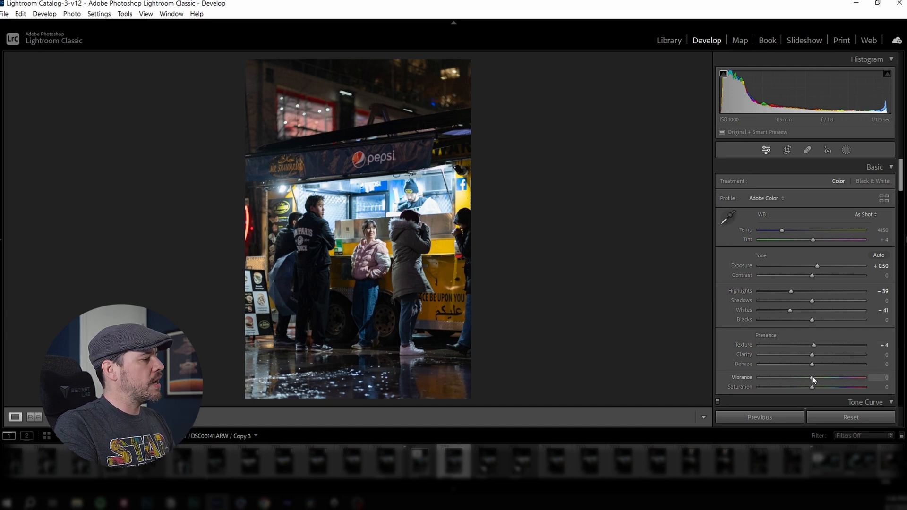
drag(813, 378, 819, 378)
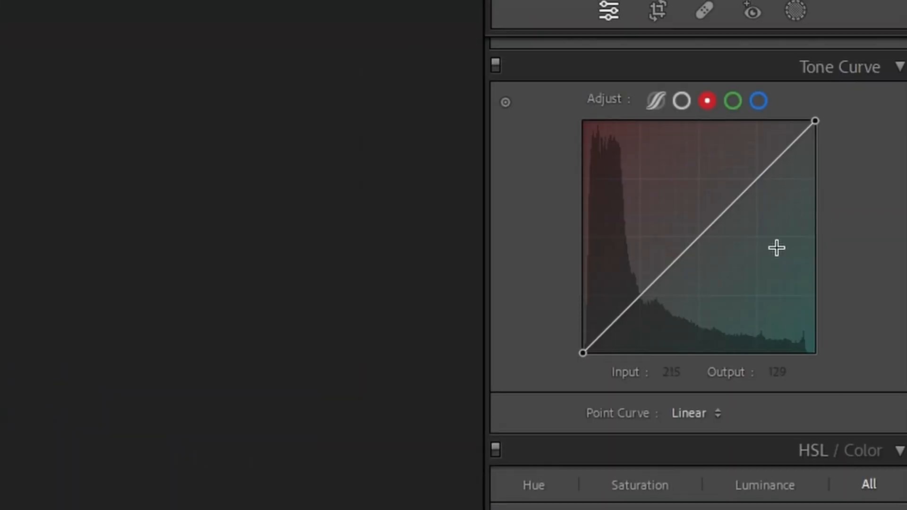
Add anchor points on the RGB point curve at inputs 128, 34 and 194, keeping them on the diagonal
click(681, 101)
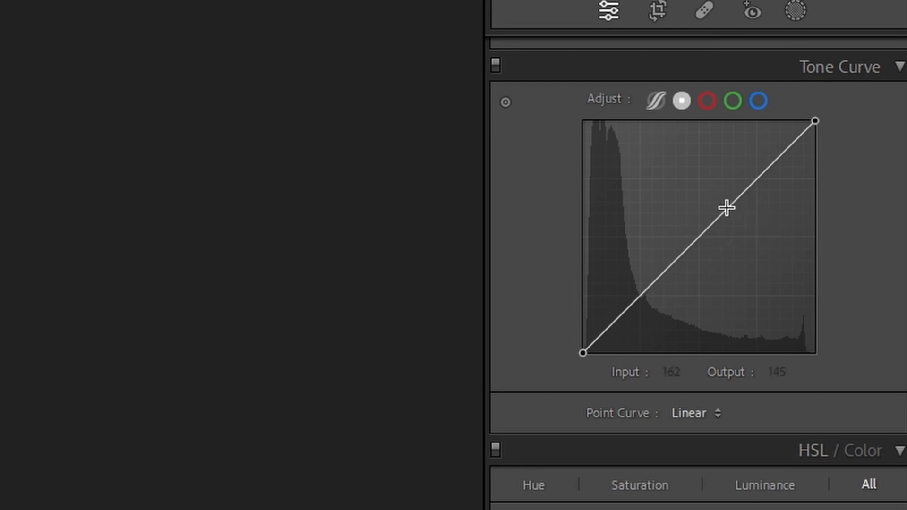
click(699, 237)
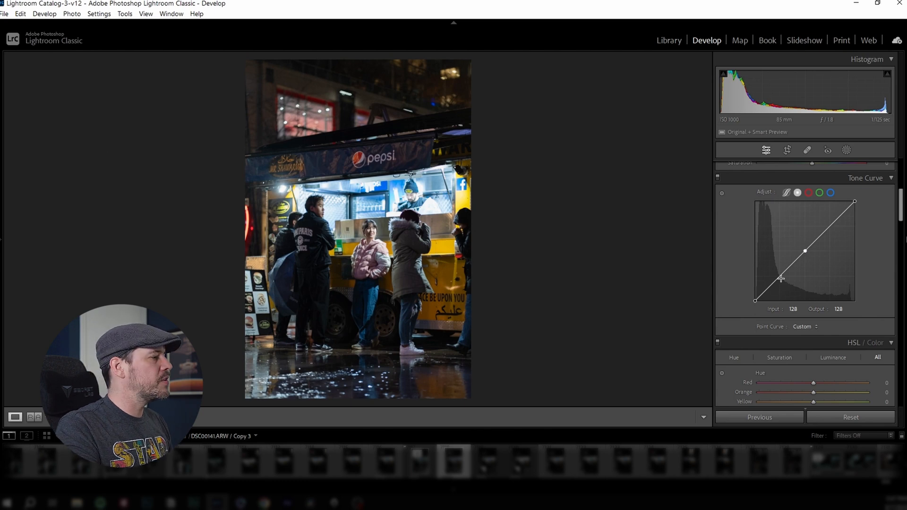
click(768, 288)
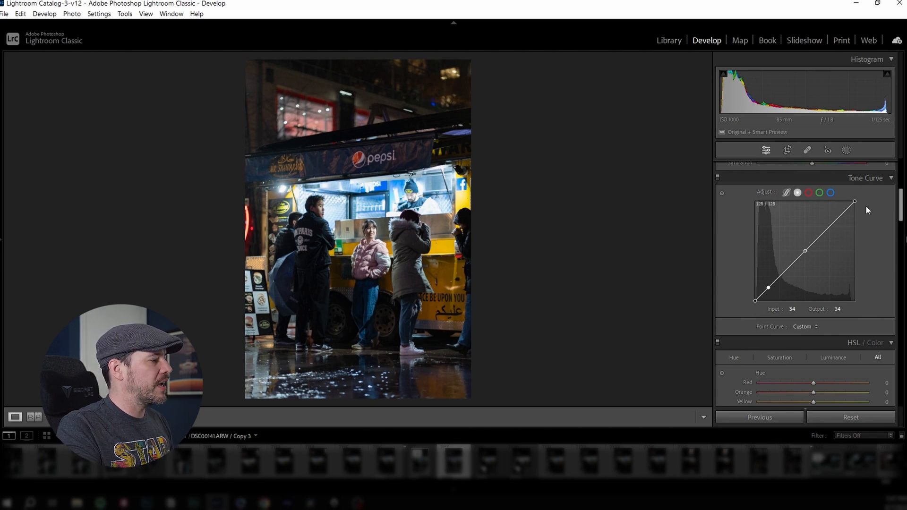
click(831, 226)
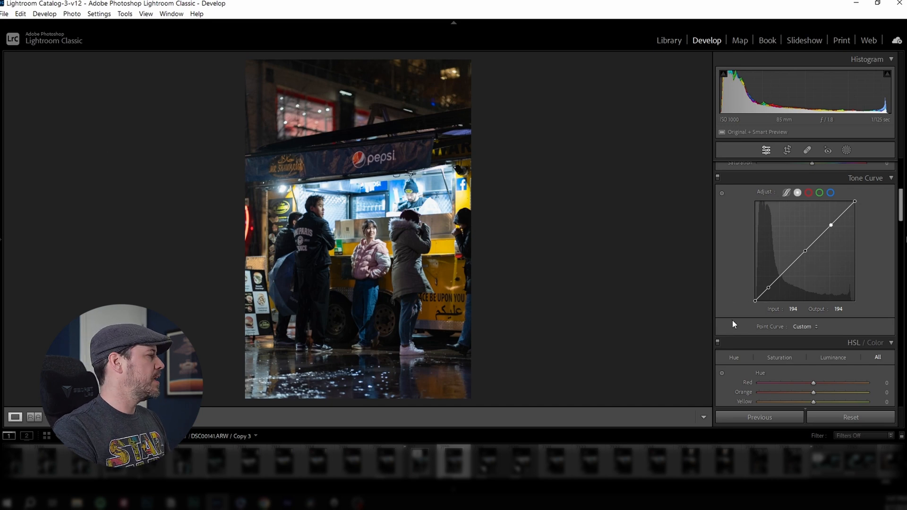
Lift the RGB curve's black point slightly and shape the shadows with points at about 29/26 and 59/55
drag(756, 305, 767, 292)
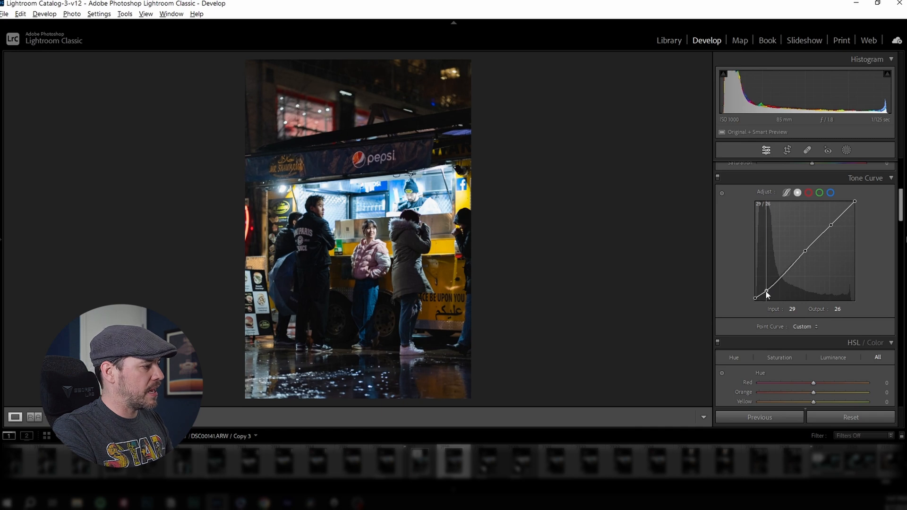
drag(765, 291, 765, 291)
key(alt)
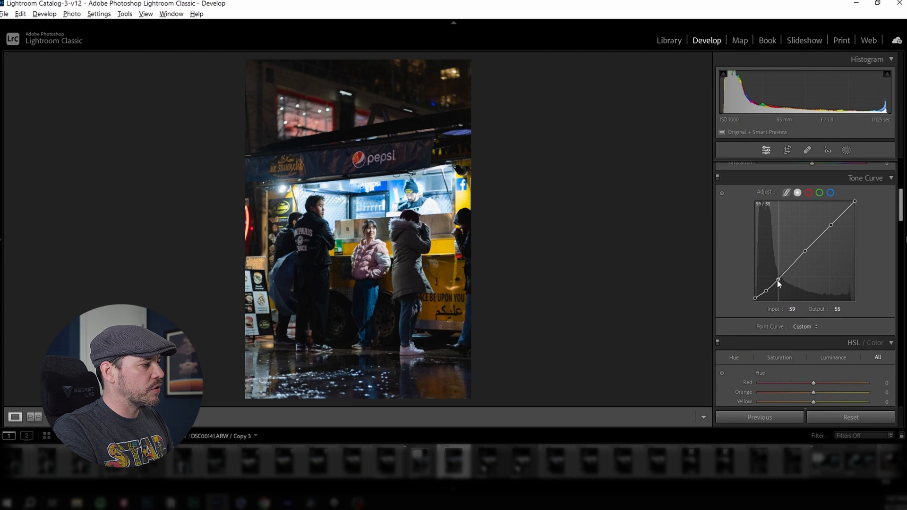
drag(777, 280, 778, 280)
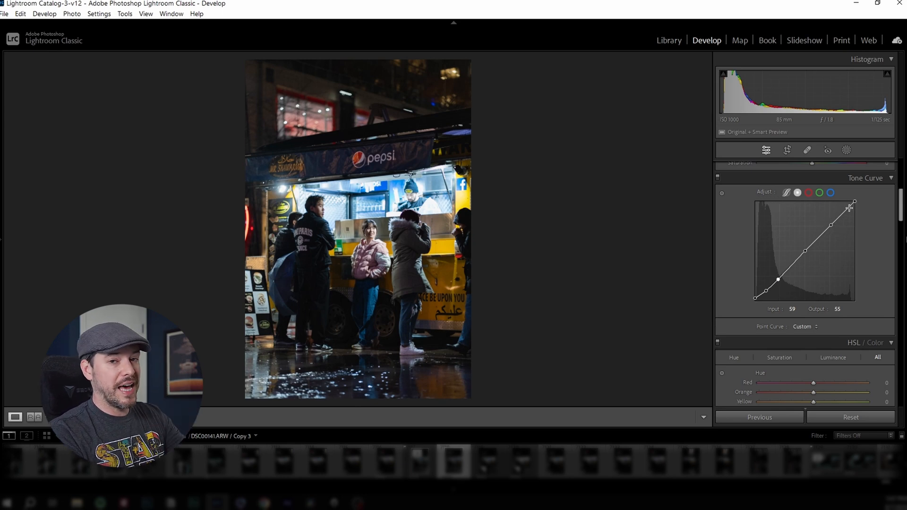
Lower the RGB curve's white point to output 221 and move the highlight point to input 197, output 191
drag(854, 203, 858, 215)
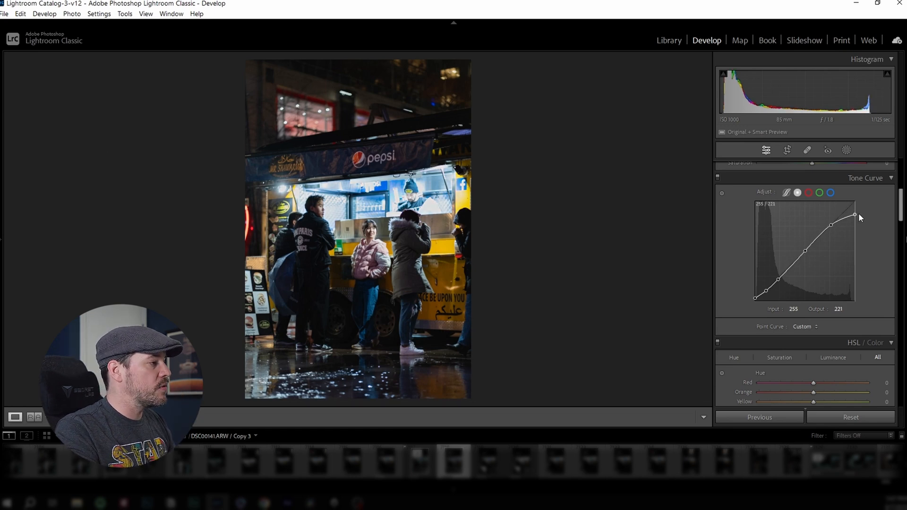
click(832, 225)
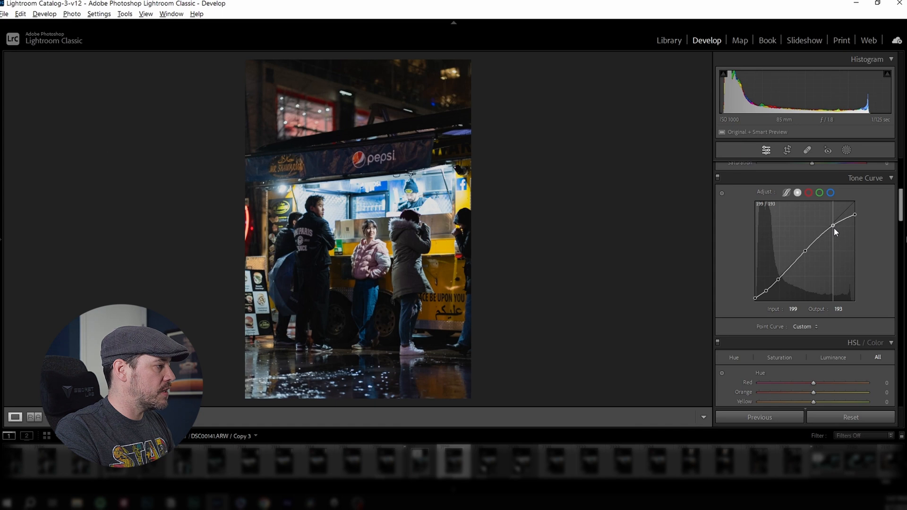
drag(835, 228, 830, 234)
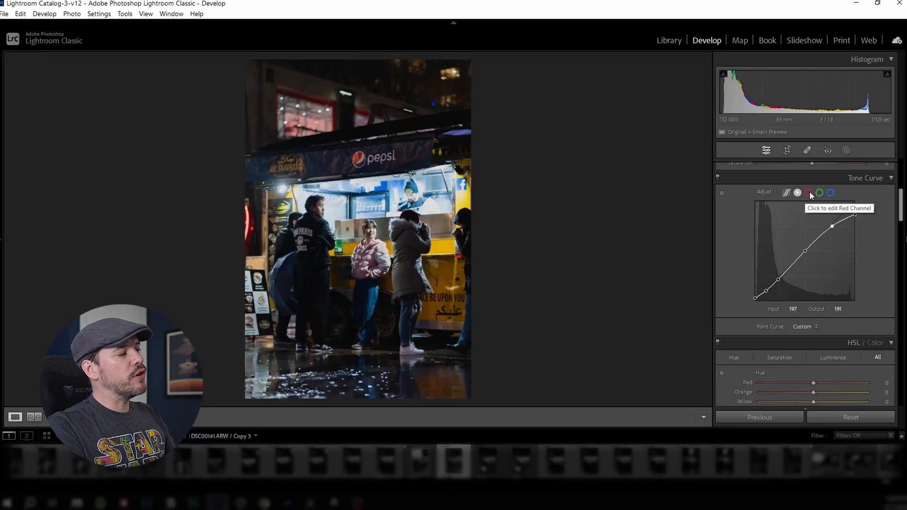
Pull the midtones of the red channel curve down with a point at input 136, output 123
click(809, 192)
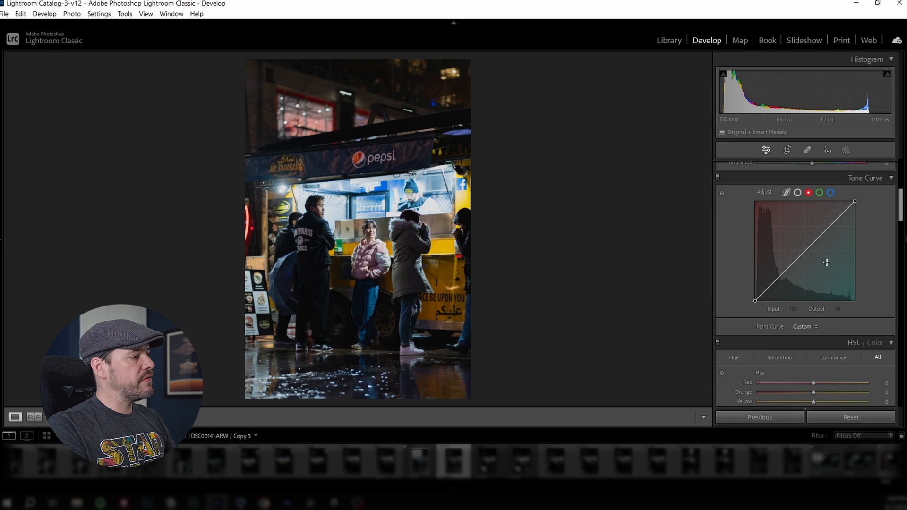
click(806, 252)
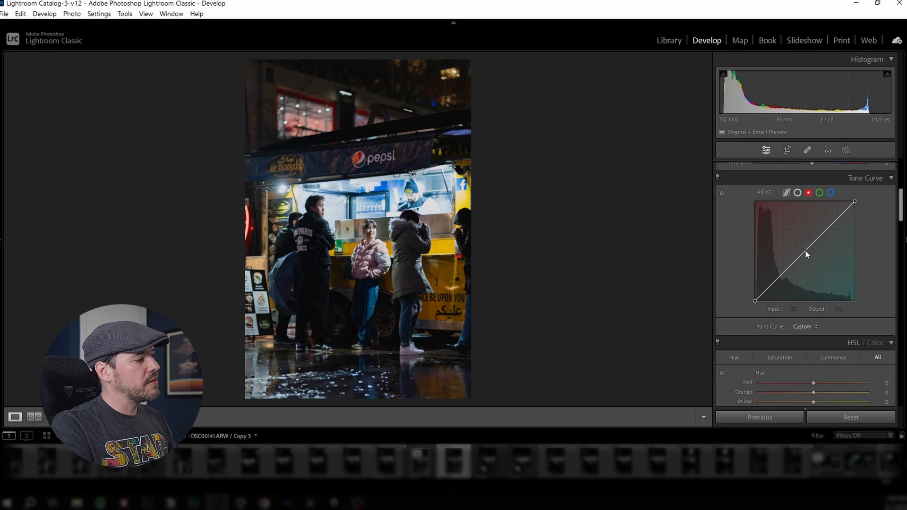
drag(807, 253, 809, 253)
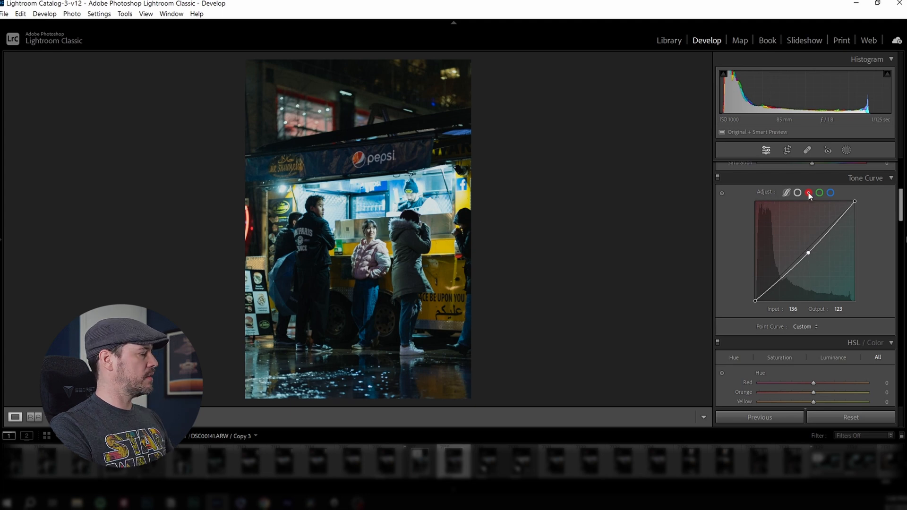
Tint the highlights slightly green in Color Grading and set Blending to 100
scroll(820, 235, down, 10)
scroll(844, 277, up, 1)
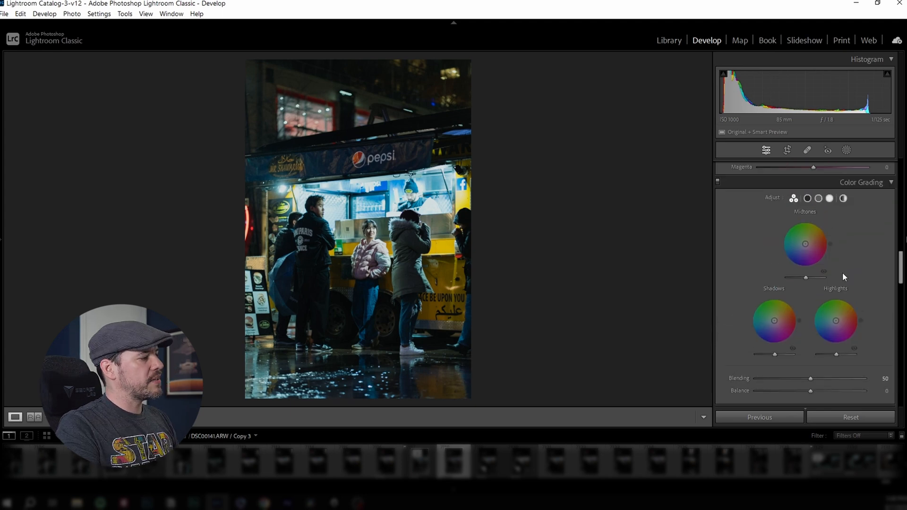
drag(859, 322, 834, 319)
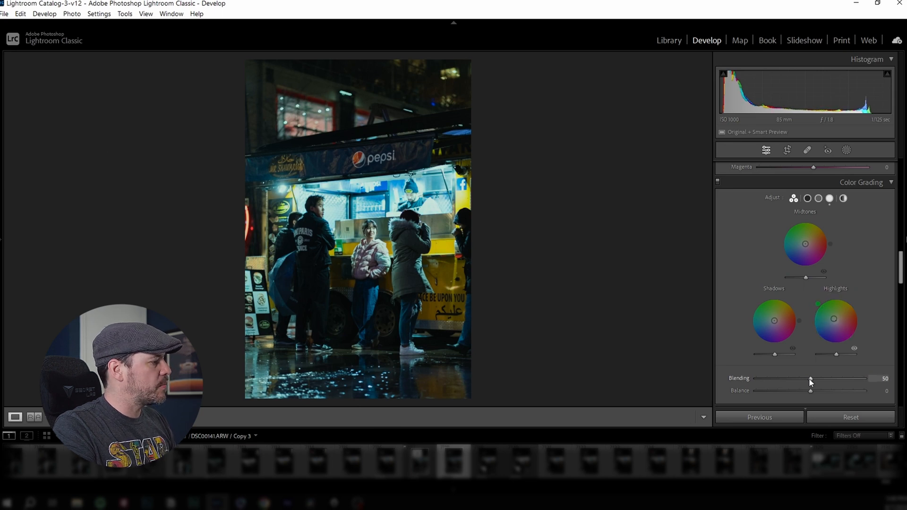
drag(809, 378, 865, 378)
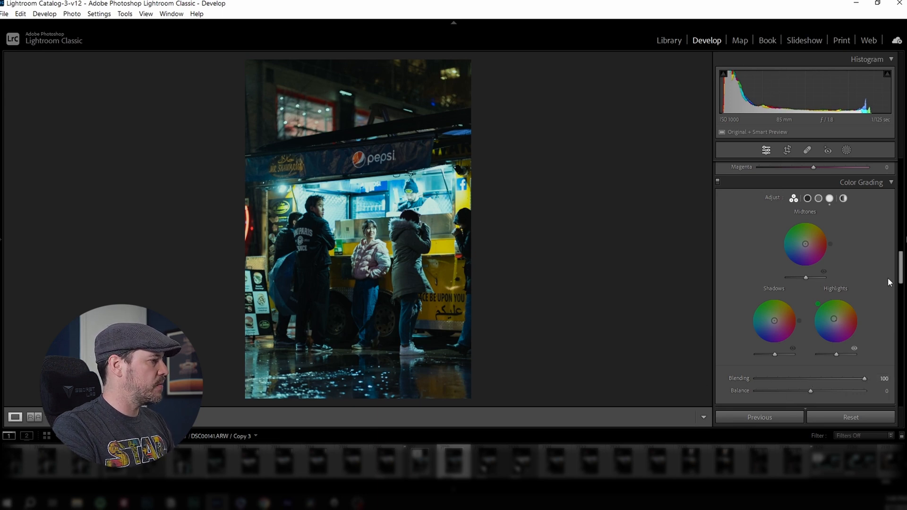
Darken the upper part of the photo with a linear gradient mask using Exposure −1.46, Highlights −29 and Whites −50
scroll(805, 284, up, 3)
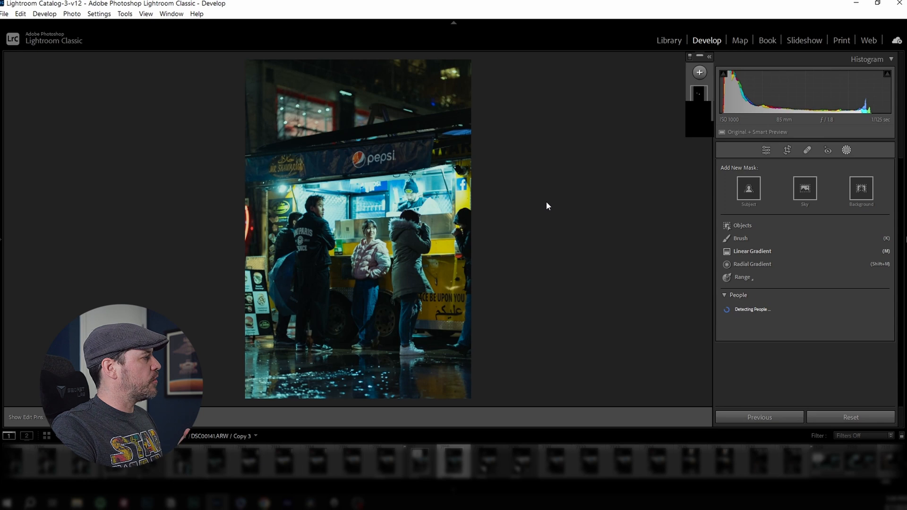
mouse_move(360, 58)
mouse_down()
mouse_move(384, 99)
mouse_move(382, 161)
mouse_move(371, 184)
mouse_up()
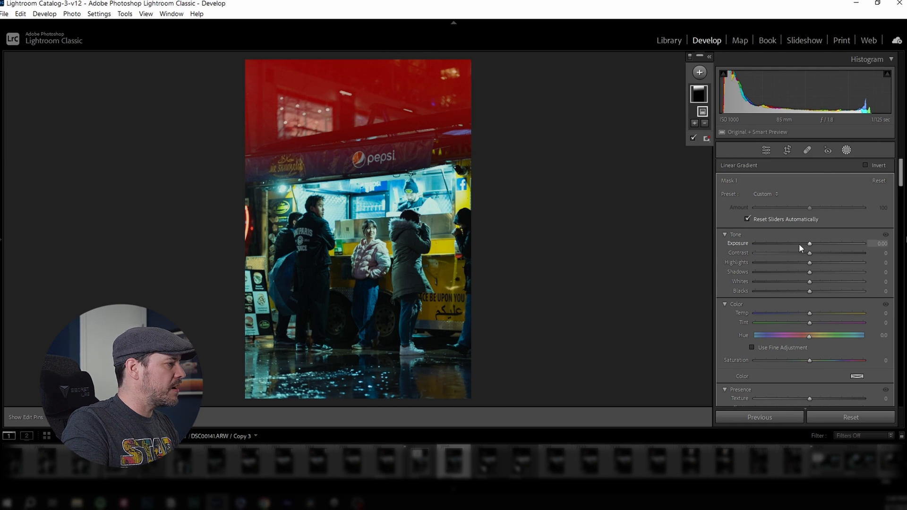
drag(799, 243, 792, 240)
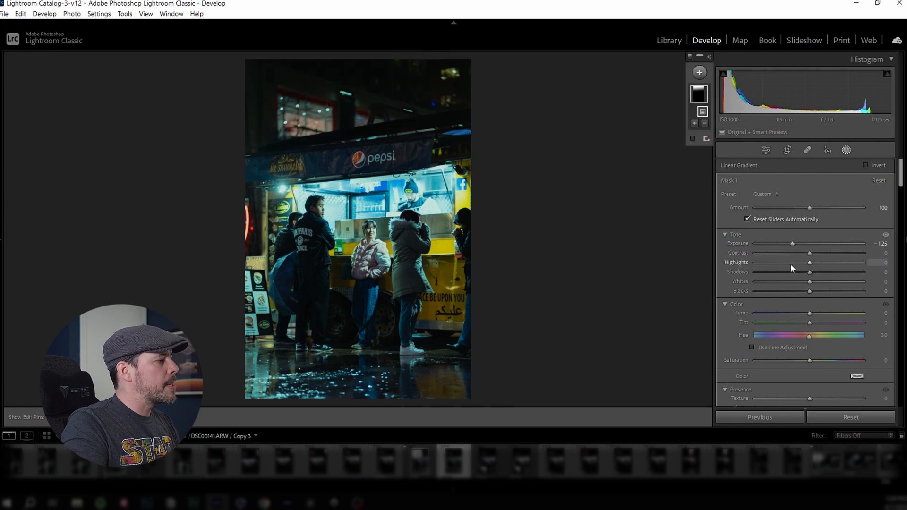
click(792, 263)
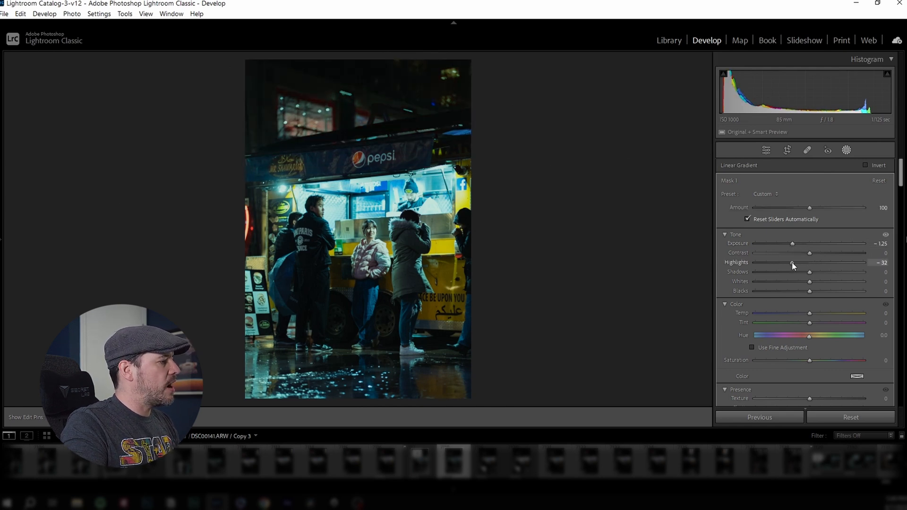
drag(792, 262, 783, 282)
click(802, 282)
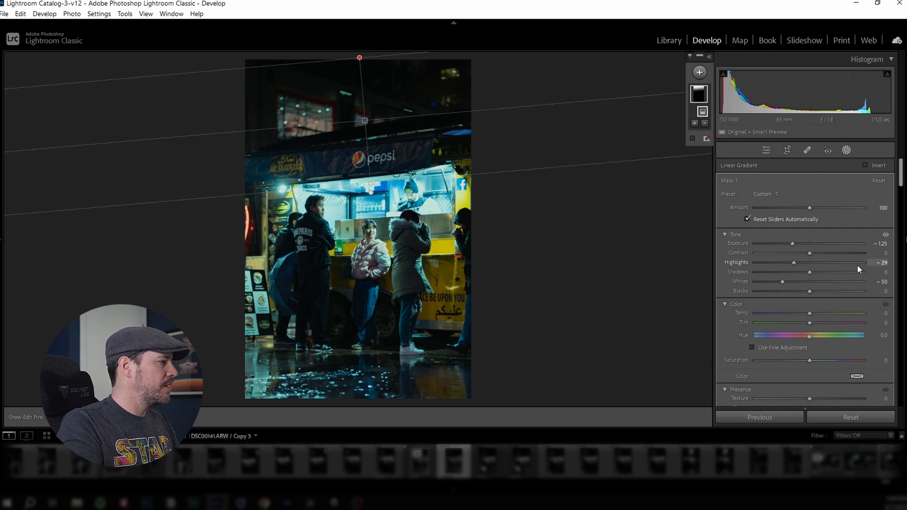
drag(794, 243, 794, 248)
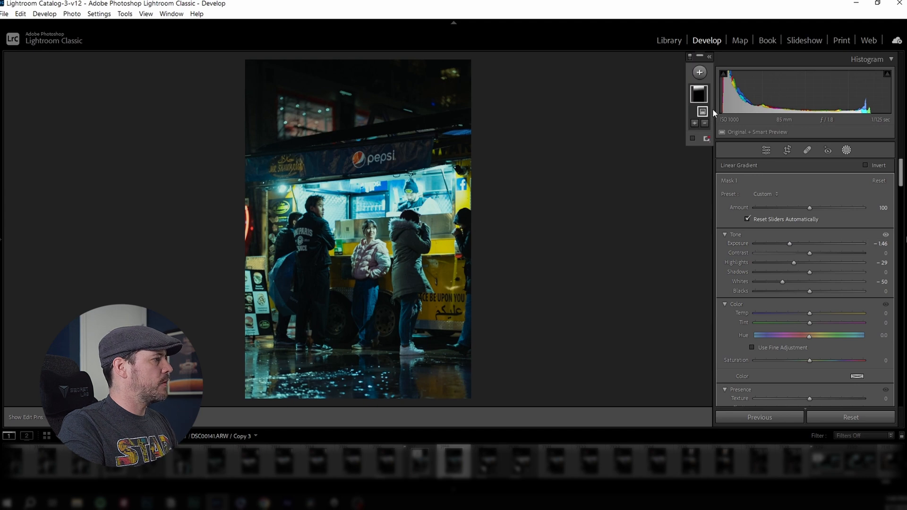
Add a second linear gradient mask rising from the photo's lower edge with Exposure −1.29, Highlights −39 and Whites −40
click(699, 72)
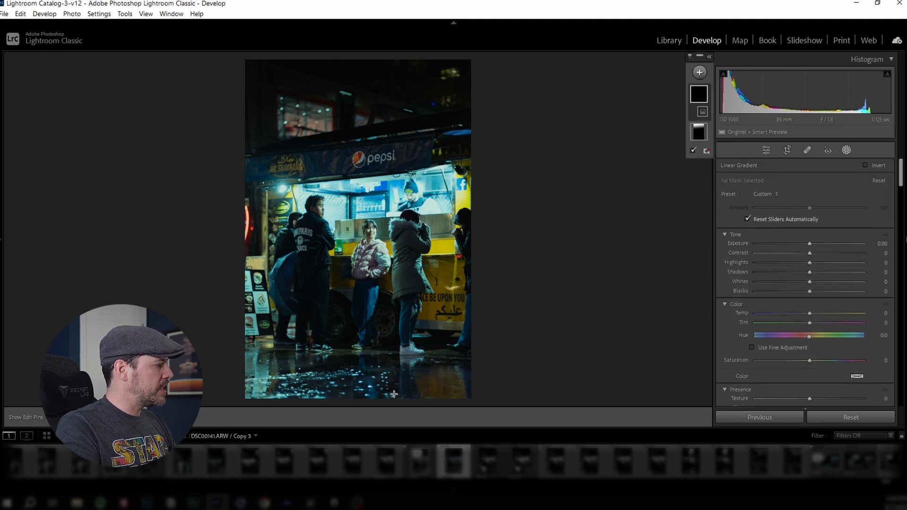
drag(383, 403, 389, 313)
drag(385, 356, 363, 375)
drag(804, 239, 798, 281)
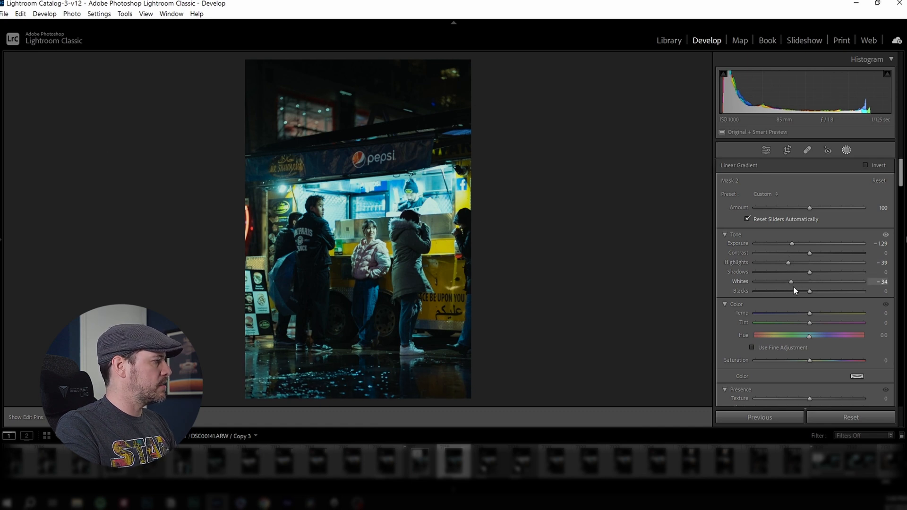
drag(791, 286, 790, 287)
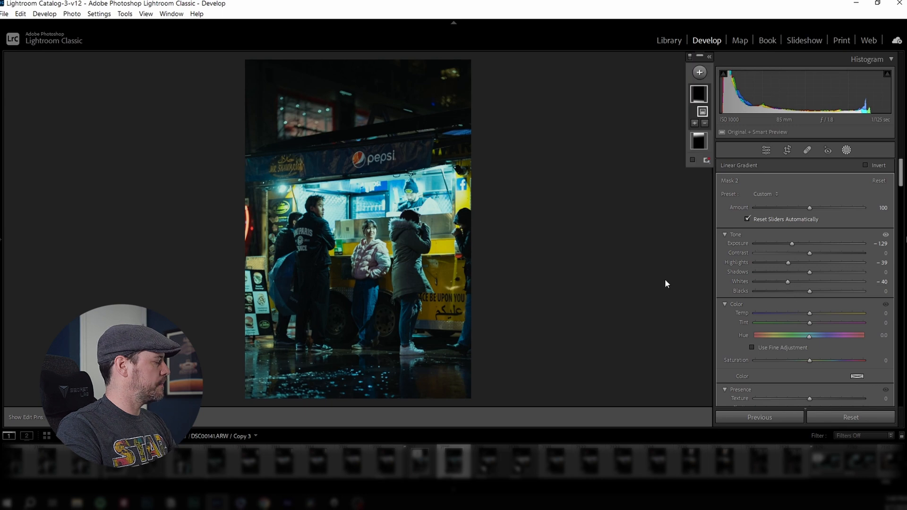
Add a Select Subject mask with Contrast −22, Highlights 9, Shadows 19, Whites 14, Temp 10 and Tint 8
click(700, 72)
click(712, 90)
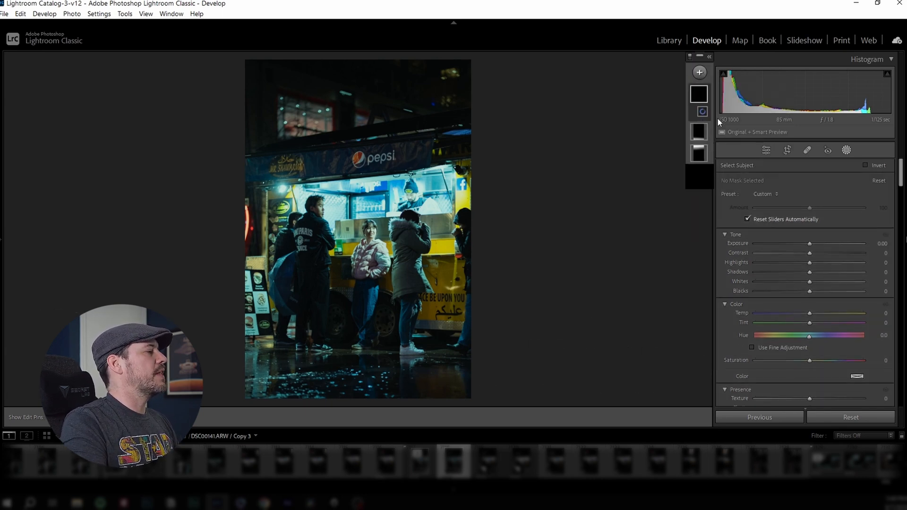
drag(808, 254, 820, 275)
drag(812, 281, 819, 284)
drag(810, 263, 815, 268)
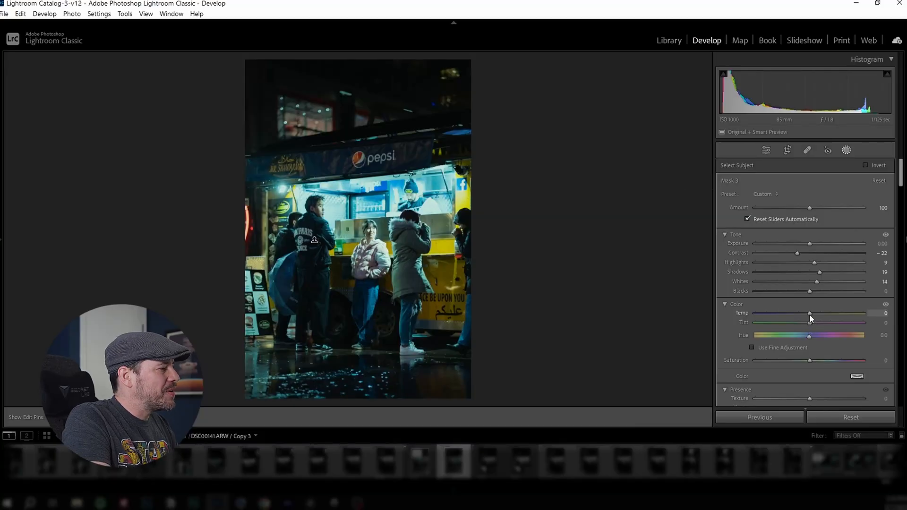
drag(815, 316, 810, 324)
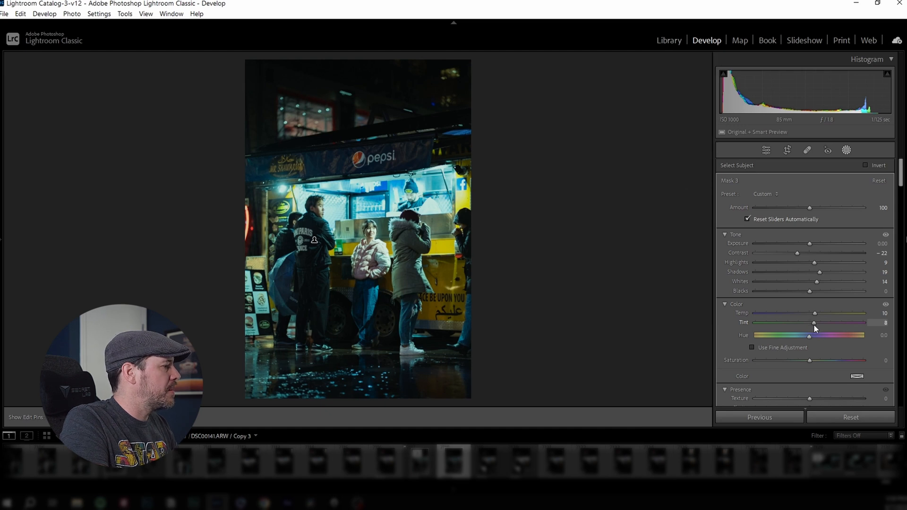
Set the subject mask's Tint to 10
drag(815, 325, 815, 325)
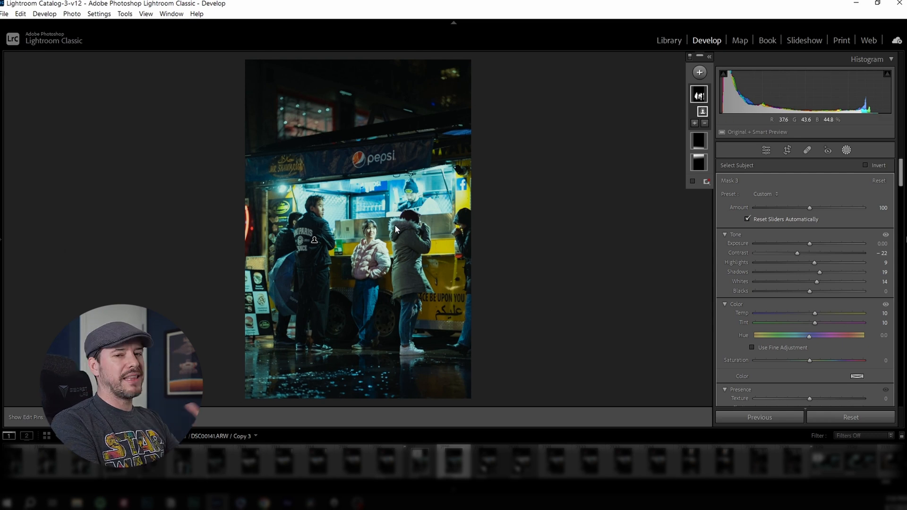
Paint a new Auto Mask brush mask over the lit interior of the truck's serving window, erasing any spill past its edges
click(700, 73)
click(710, 157)
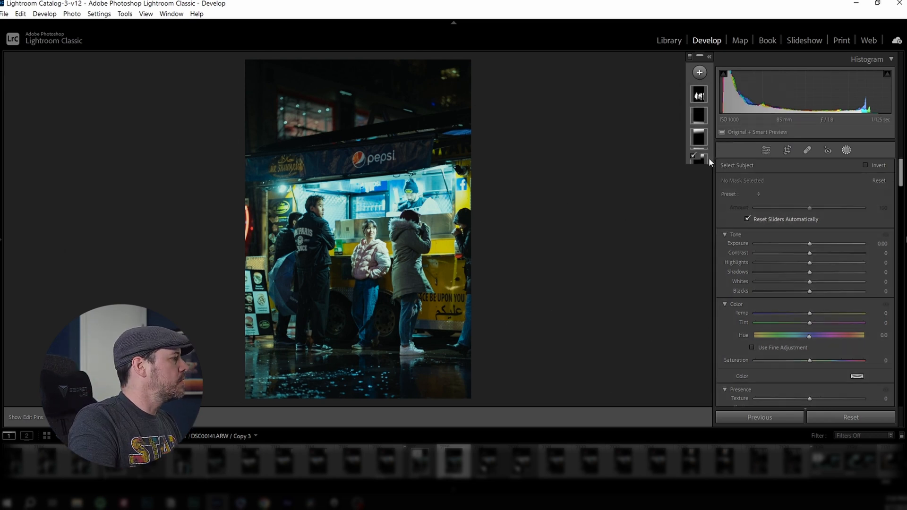
drag(337, 198, 331, 194)
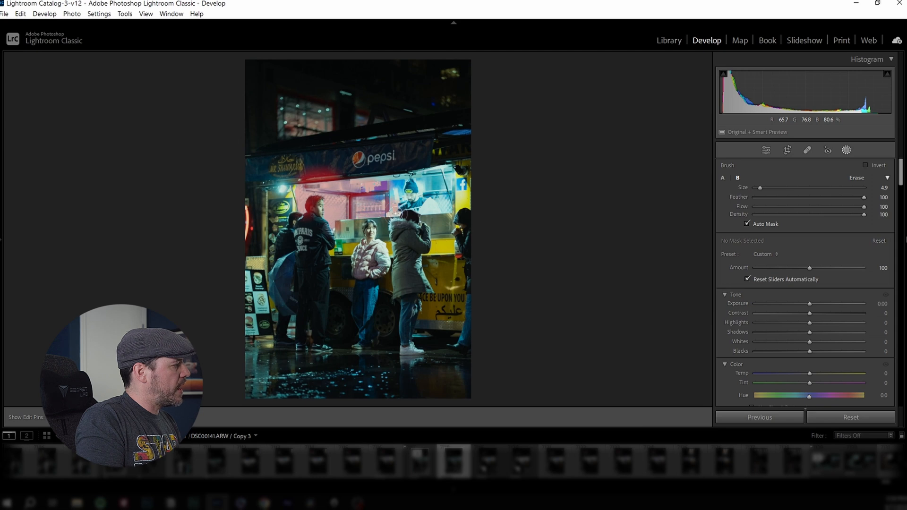
mouse_move(367, 189)
mouse_down()
mouse_move(429, 175)
mouse_move(444, 199)
mouse_move(416, 184)
mouse_up()
key(alt)
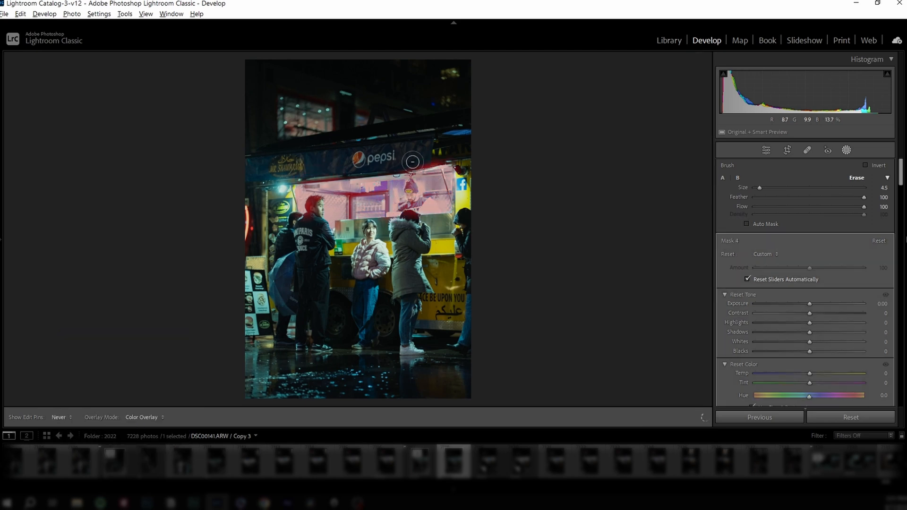
Set the serving-window mask to Contrast 9, Highlights −8, Shadows −7, Whites −5 and Temp 13
mouse_move(800, 323)
mouse_down()
mouse_move(792, 322)
mouse_move(803, 323)
mouse_up()
click(809, 372)
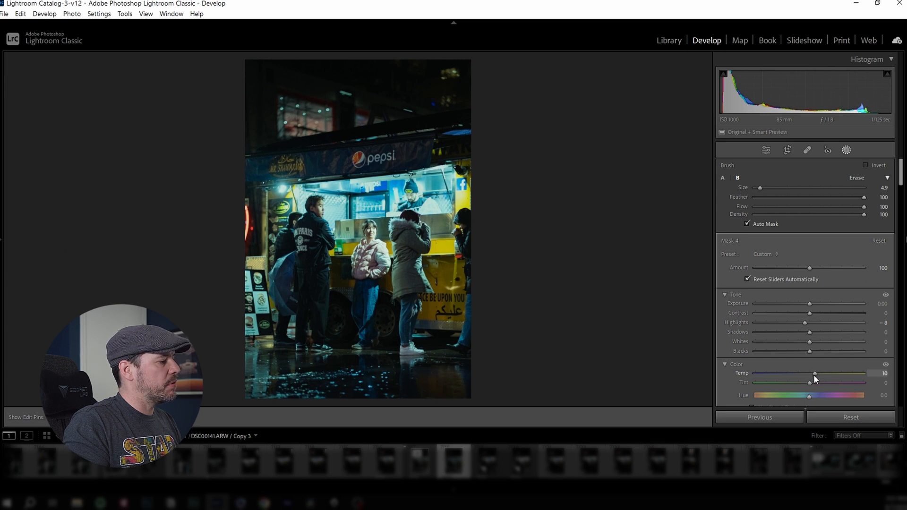
drag(815, 375, 815, 375)
drag(809, 313, 816, 373)
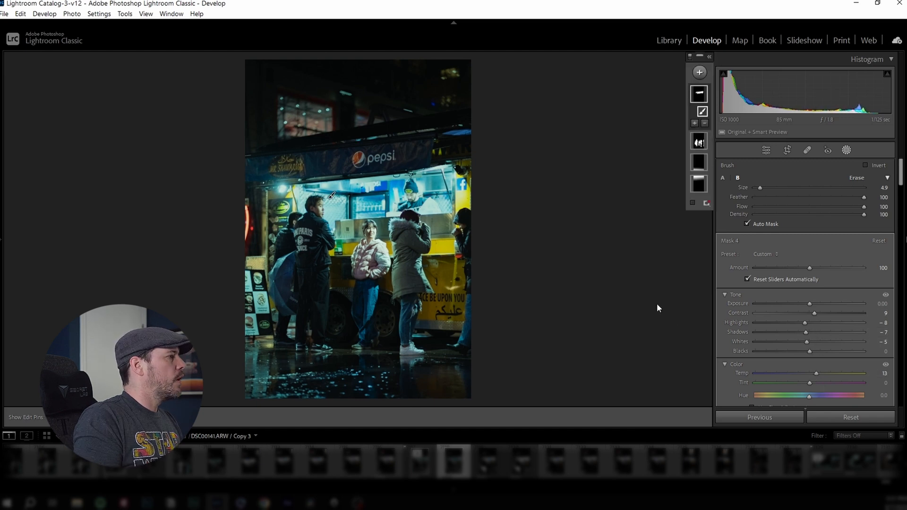
Paint another brush mask over the vendor inside the truck, covering his beanie, face and shirt
click(699, 72)
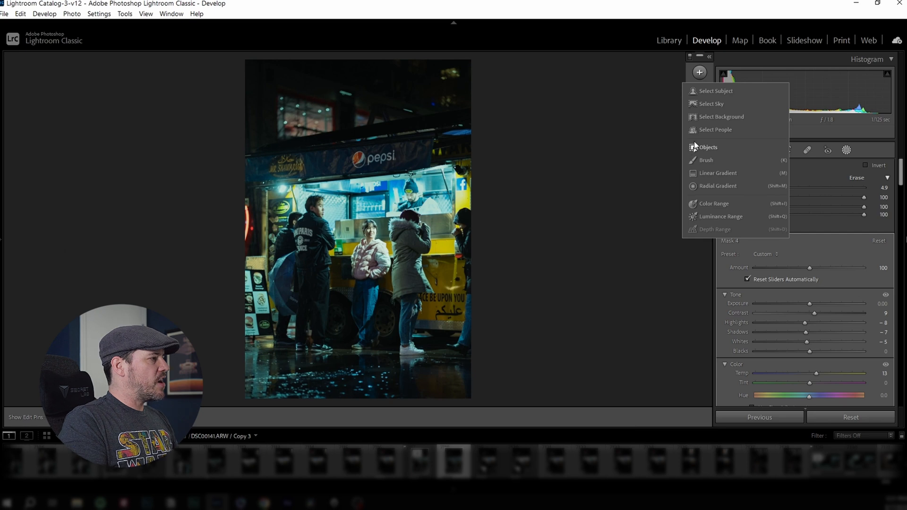
click(705, 159)
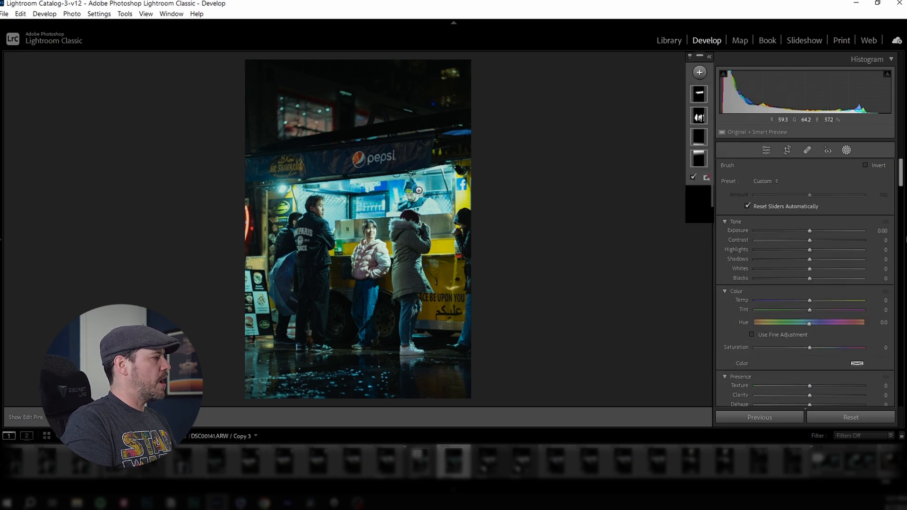
key(z)
mouse_move(386, 136)
mouse_down()
mouse_move(380, 169)
mouse_move(367, 164)
mouse_up()
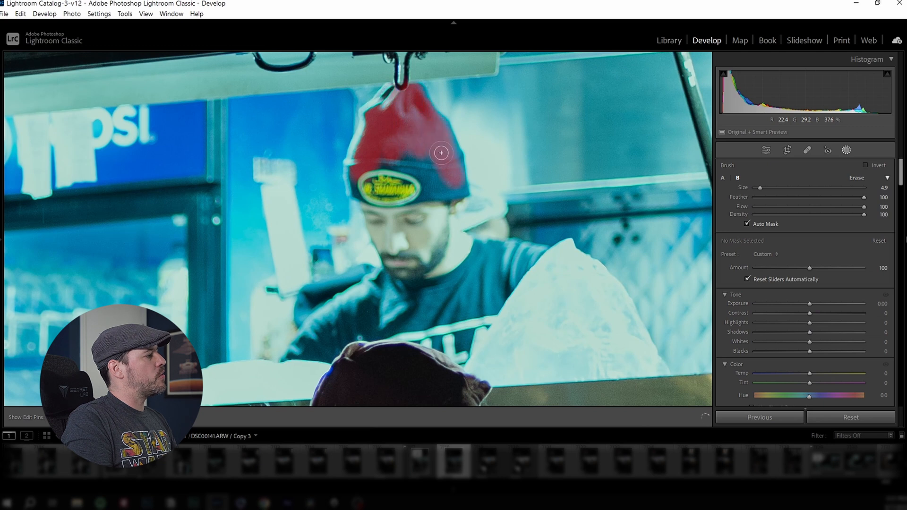
mouse_move(422, 156)
mouse_down()
mouse_move(369, 173)
mouse_move(444, 194)
mouse_move(340, 303)
mouse_move(465, 350)
mouse_up()
drag(537, 262, 330, 331)
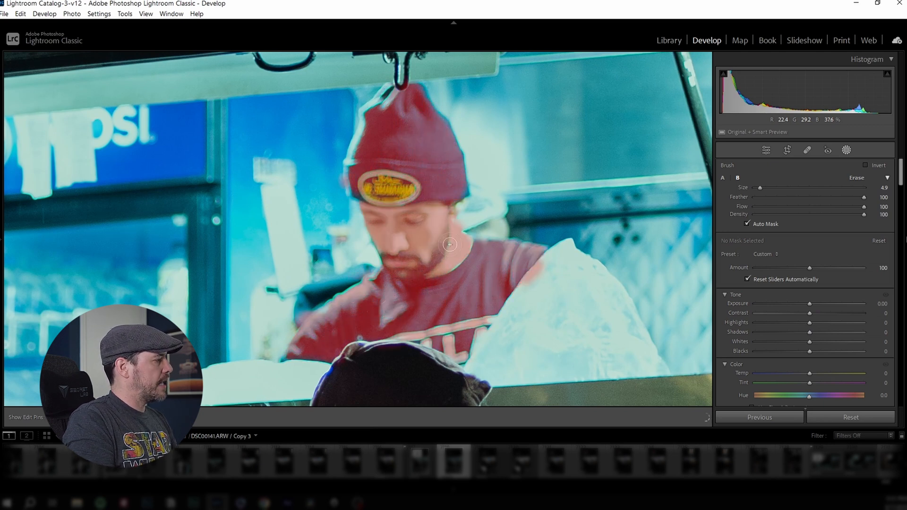
Set the vendor mask to Contrast 6, Blacks −30, Temp 3 and Tint 10
drag(809, 351, 797, 352)
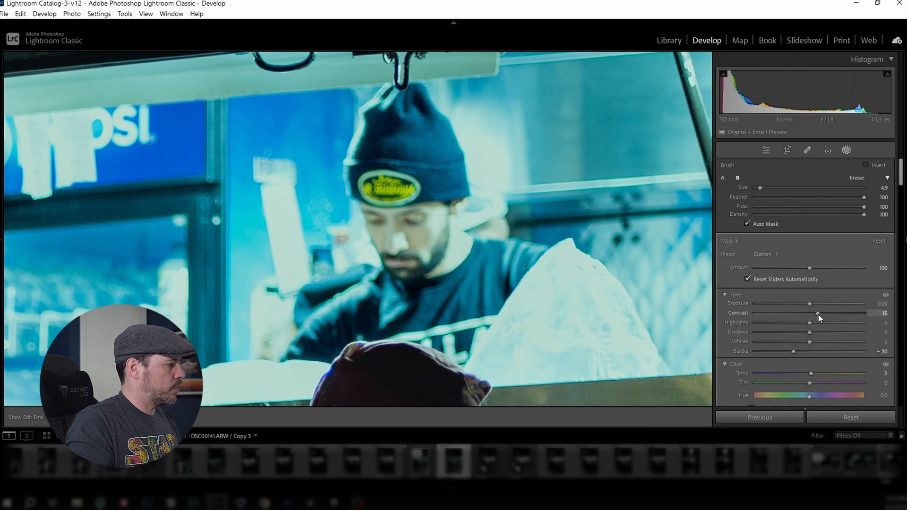
drag(818, 315, 813, 316)
drag(809, 383, 810, 384)
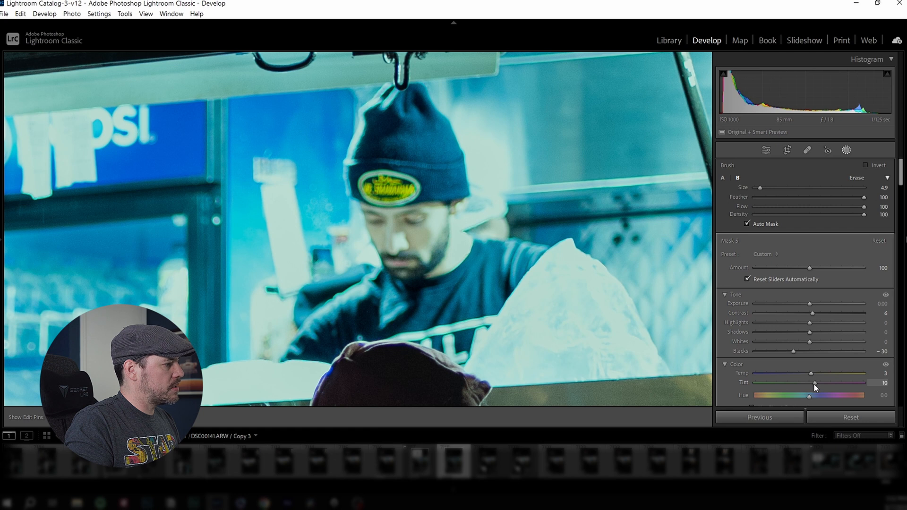
drag(814, 384, 813, 384)
key(z)
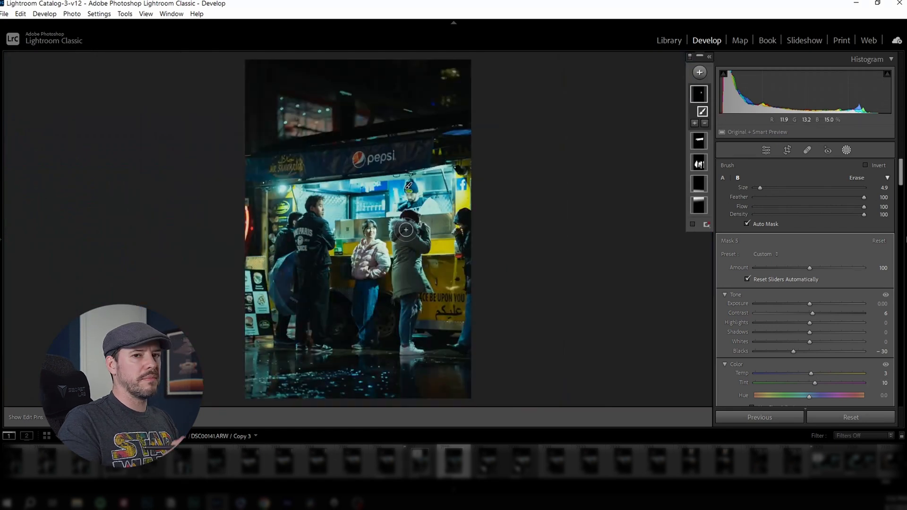
Brush a mask over the woman in the pink jacket, limited by Select Subject, using Contrast −5, Highlights 4, Shadows 9, Whites 13 and Tint 4
click(700, 72)
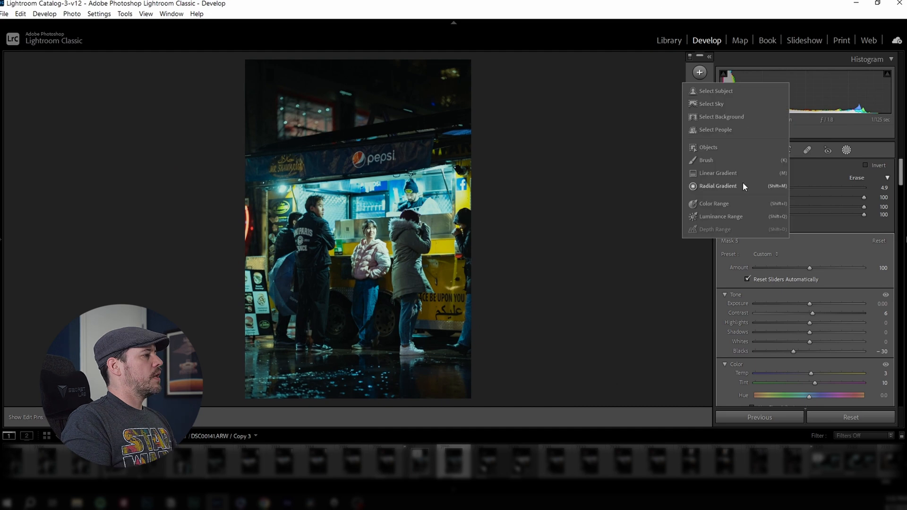
click(704, 162)
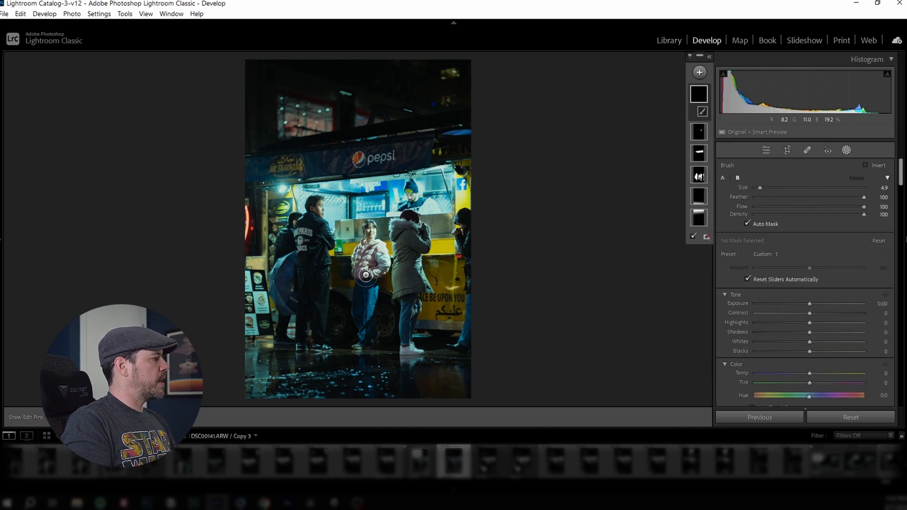
mouse_move(362, 257)
mouse_down()
mouse_move(364, 302)
mouse_move(378, 265)
mouse_up()
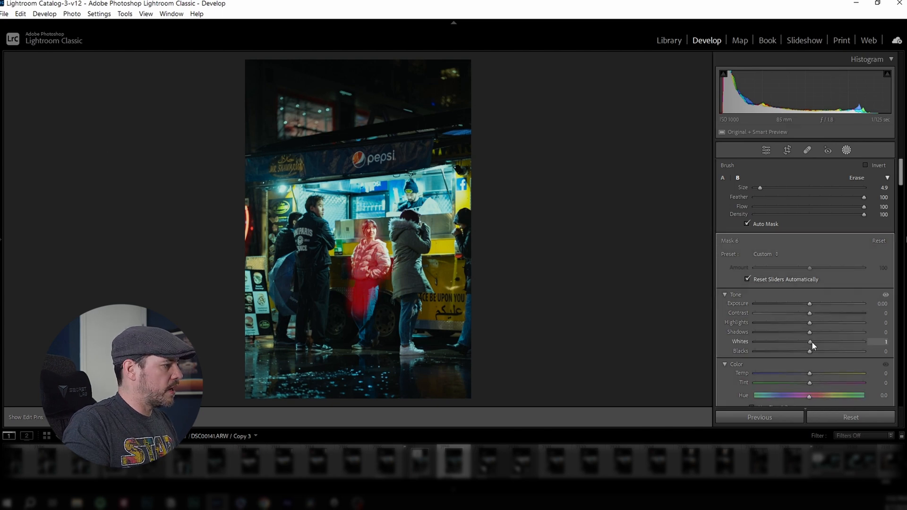
drag(812, 341, 809, 320)
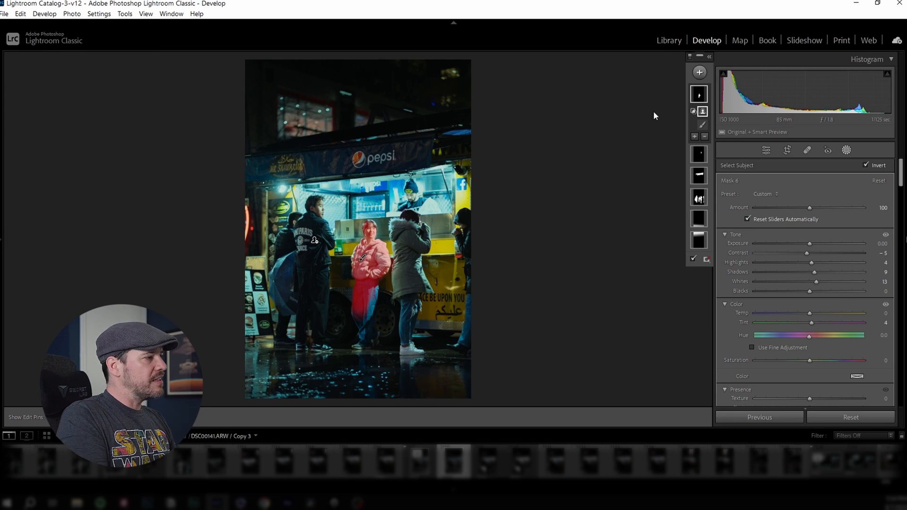
Brush a new mask over the menu board beside the truck, turning Auto Mask off to fill it, and lower its Highlights and Whites
click(700, 72)
click(705, 165)
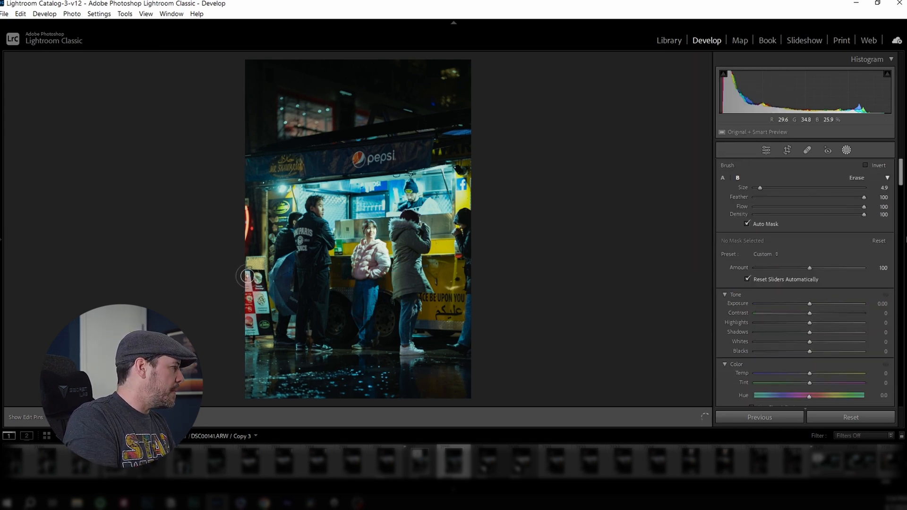
click(747, 224)
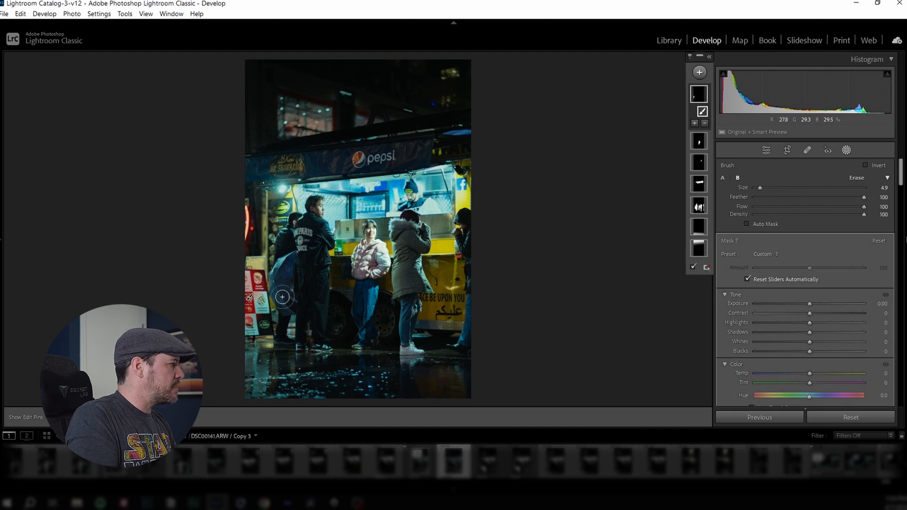
drag(245, 279, 258, 276)
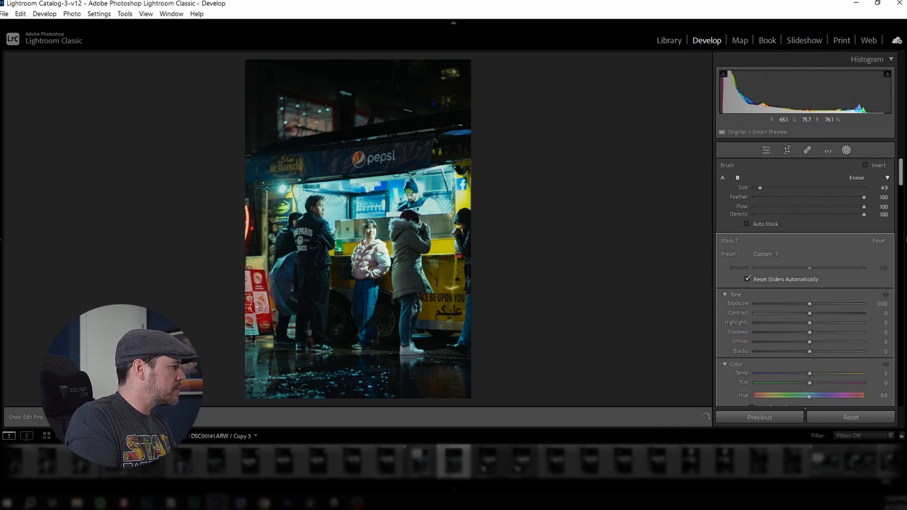
drag(259, 329, 253, 322)
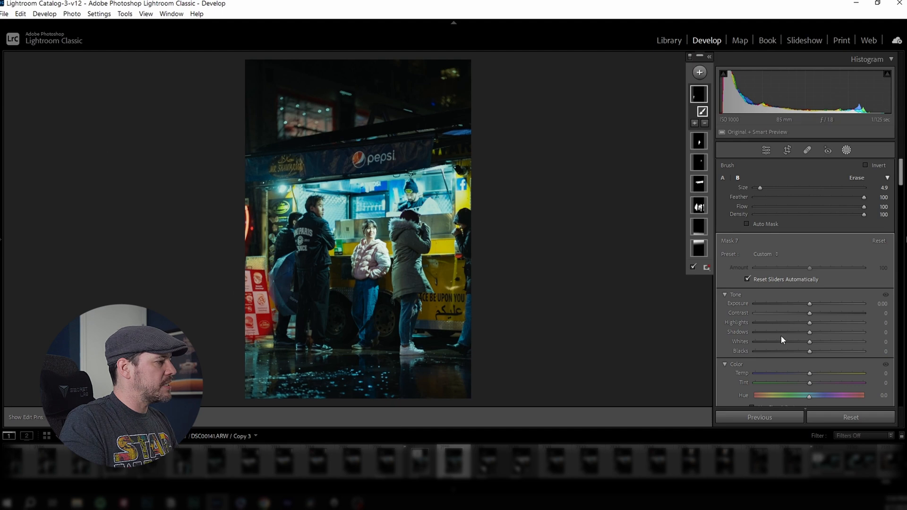
drag(799, 320, 792, 342)
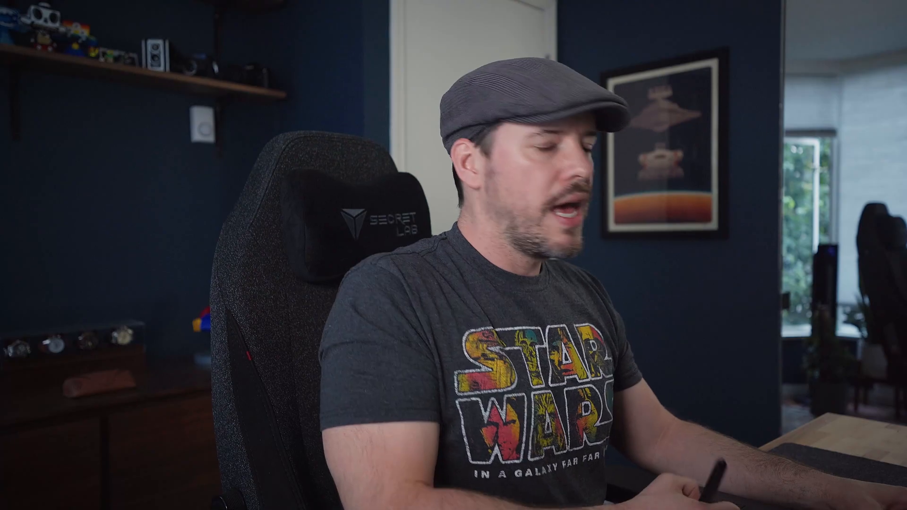